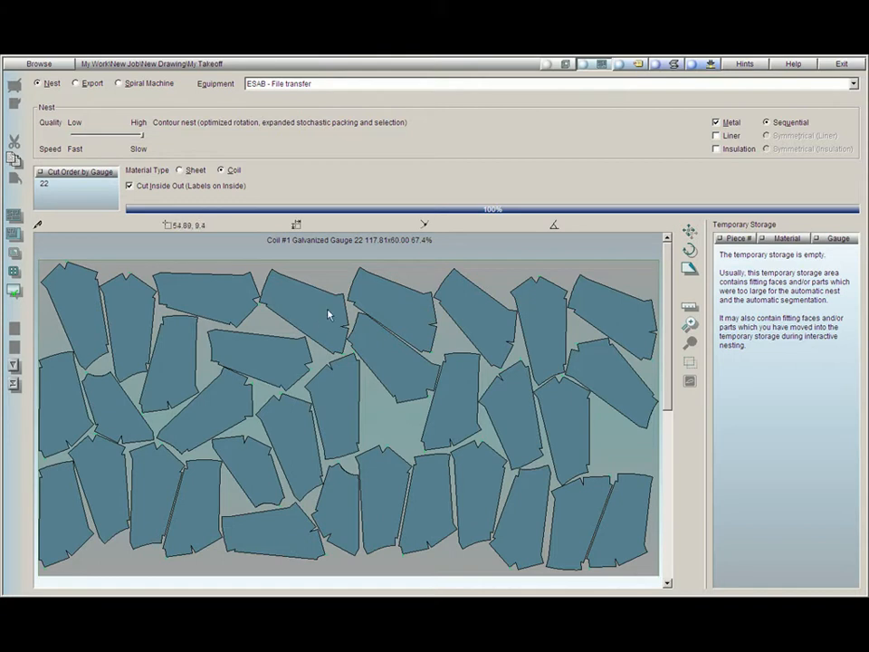
- Turn off inside-out cutting and look over the nest's scrap, spacing and torch path parameters before returning to the sheet layout
{"action": "left_click", "coordinate": [130, 187]}
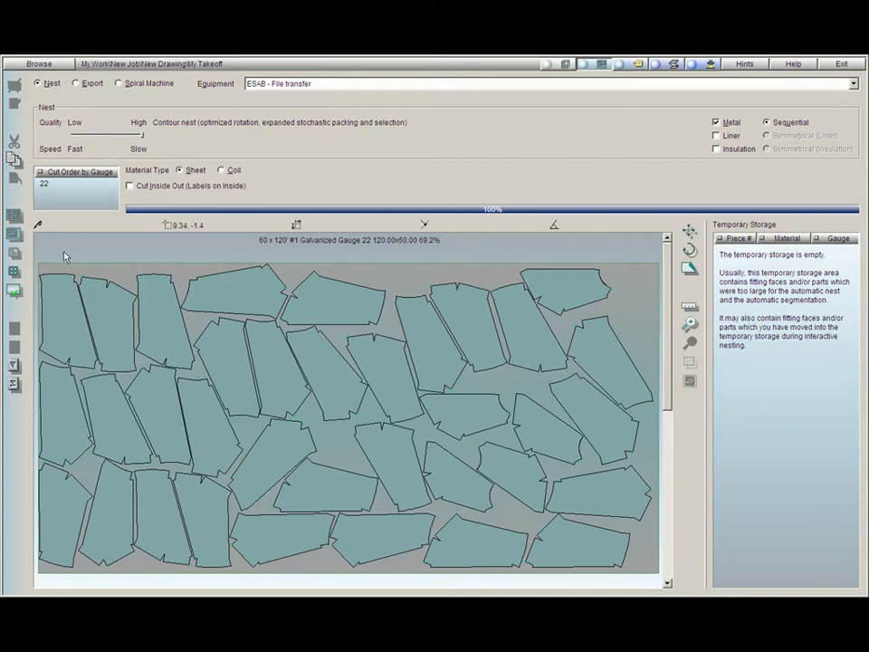
{"action": "left_click", "coordinate": [16, 237]}
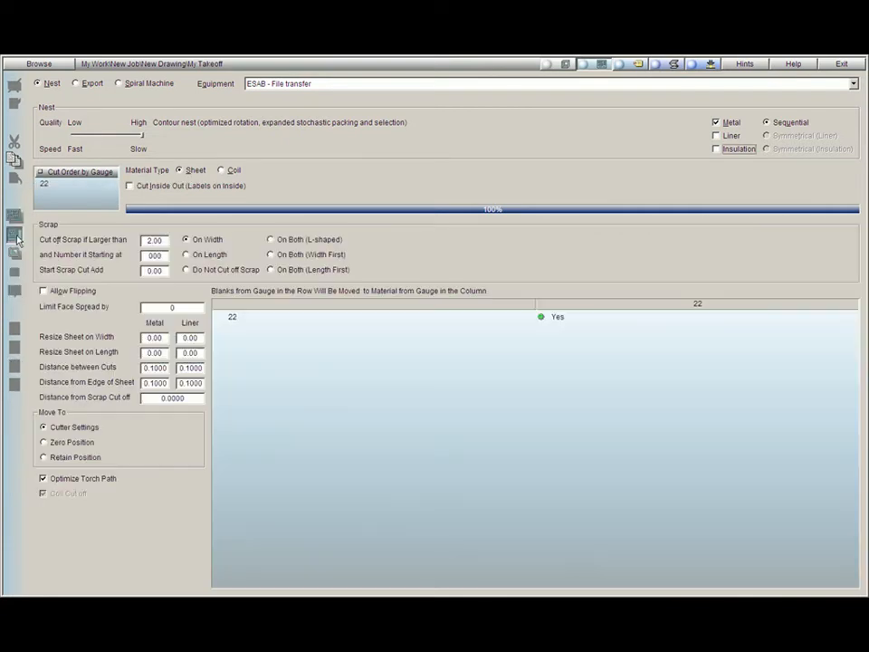
{"action": "left_click", "coordinate": [16, 237]}
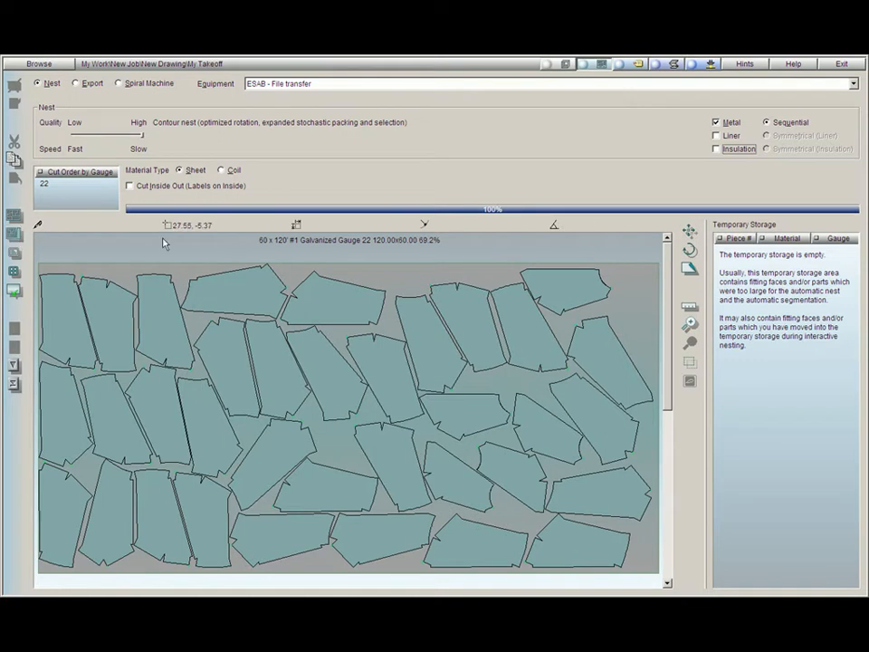
{"action": "left_click", "coordinate": [16, 237]}
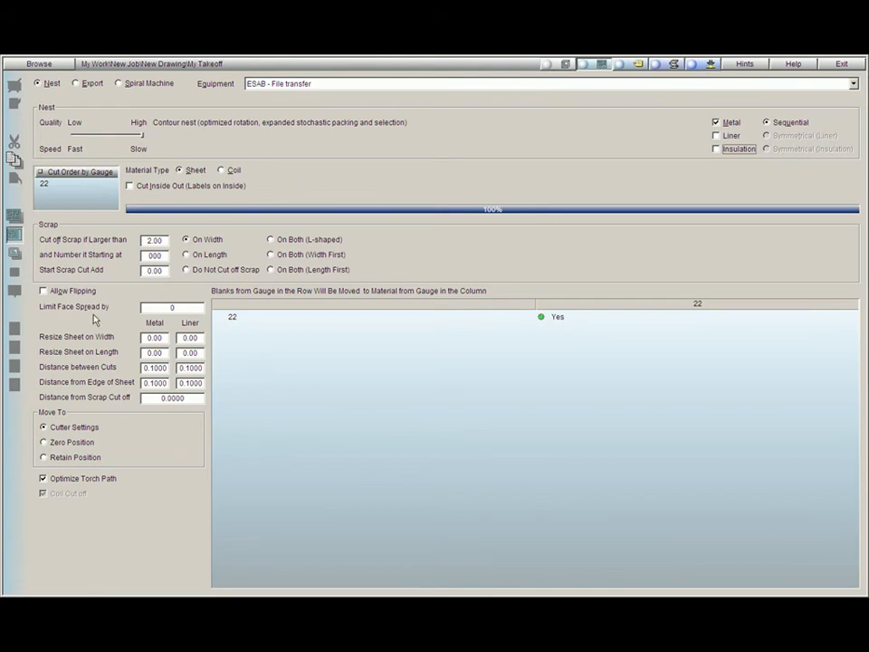
{"action": "left_click", "coordinate": [15, 255]}
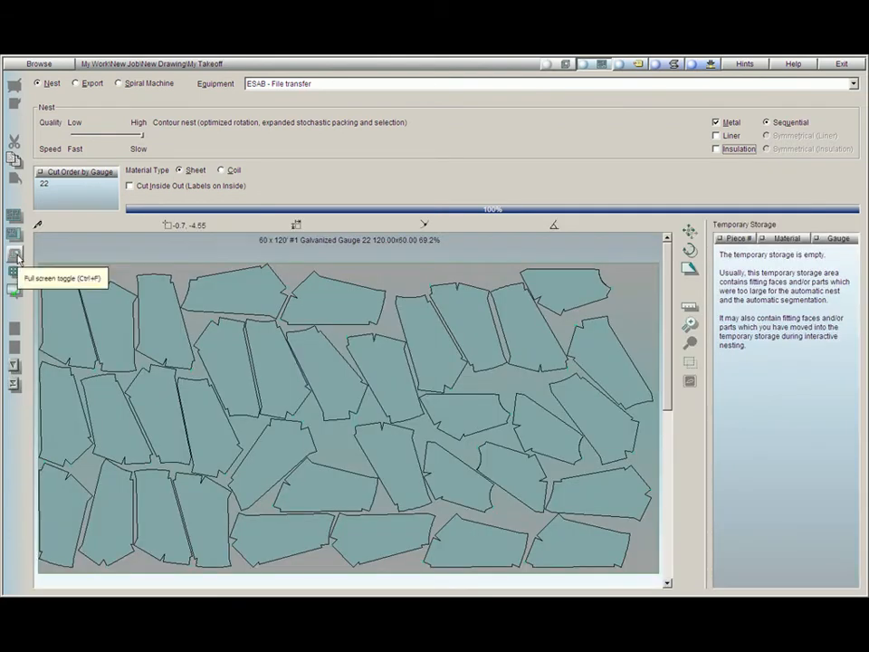
- Expand the nested sheet view to full screen and restore the normal layout
{"action": "left_click", "coordinate": [15, 256]}
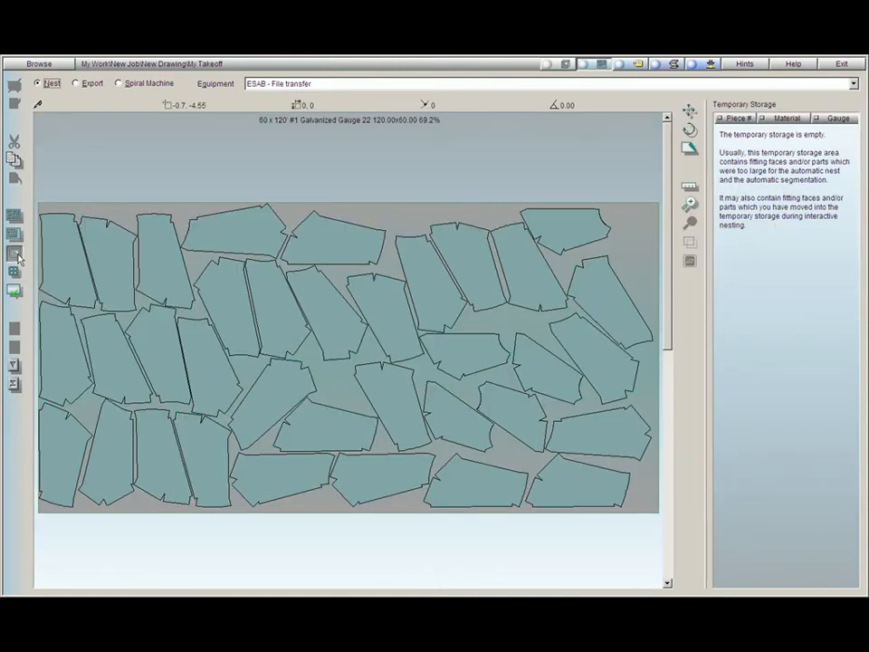
{"action": "left_click", "coordinate": [16, 257]}
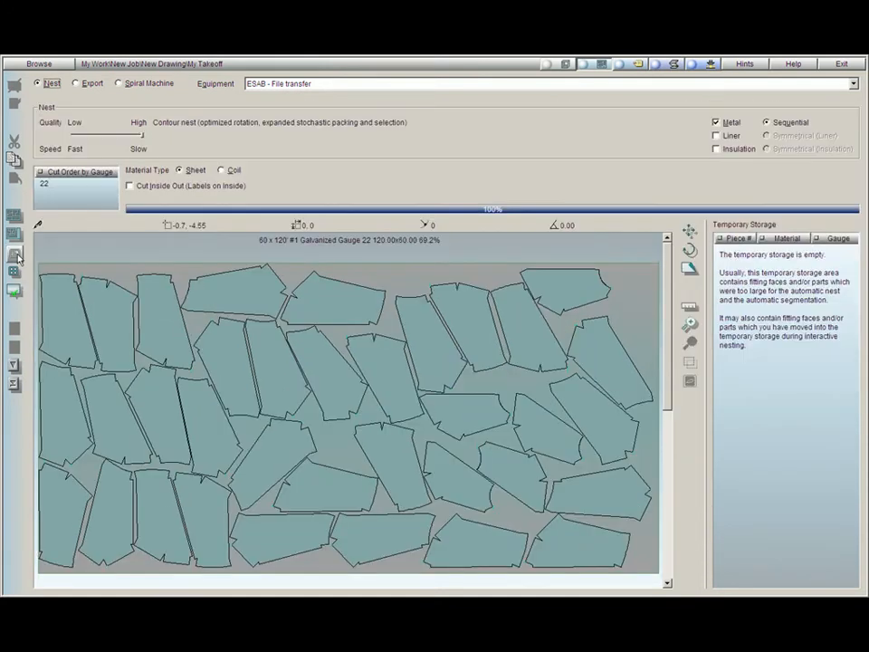
{"action": "left_click", "coordinate": [16, 256]}
{"action": "left_click", "coordinate": [16, 256]}
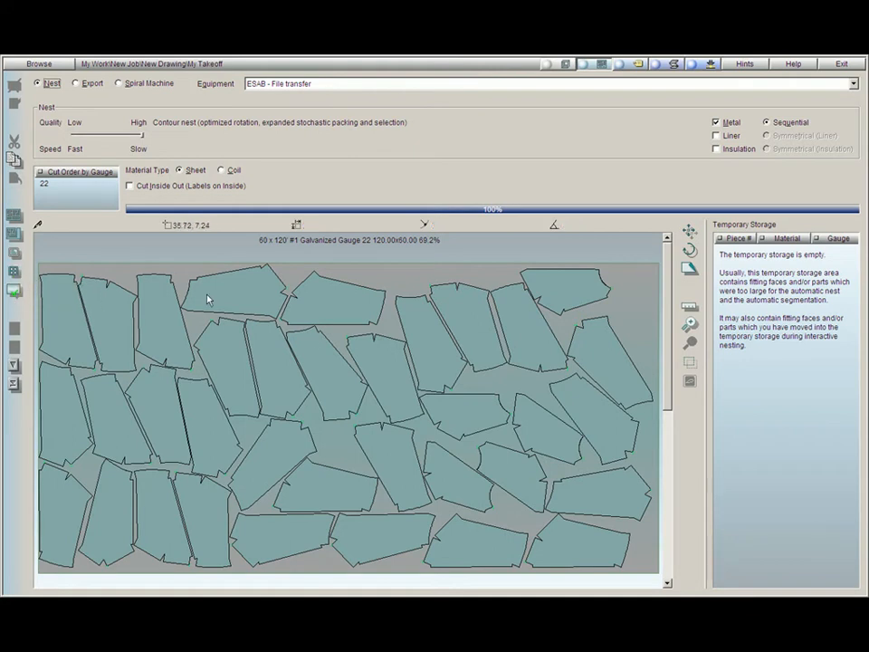
- Show two sheets side by side and add one 60 x 120' Galvanized 22 stock sheet to the nest
{"action": "left_click", "coordinate": [15, 274]}
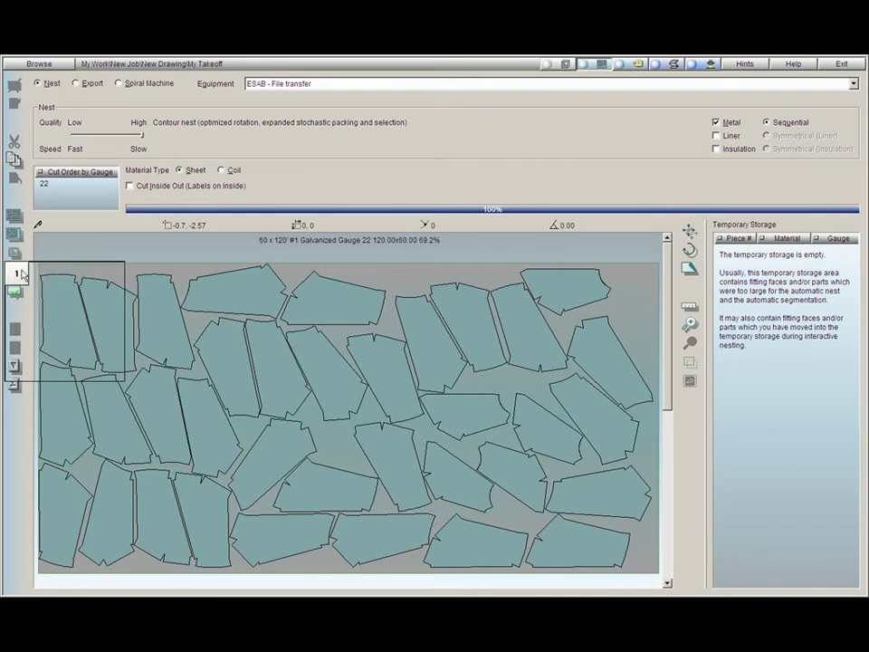
{"action": "left_click", "coordinate": [41, 274]}
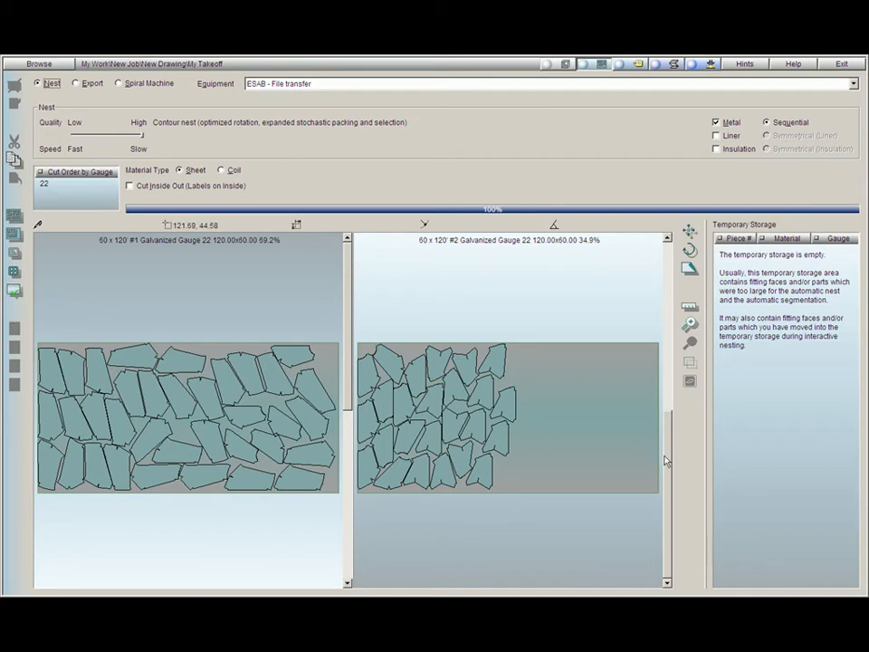
{"action": "left_click", "coordinate": [15, 292]}
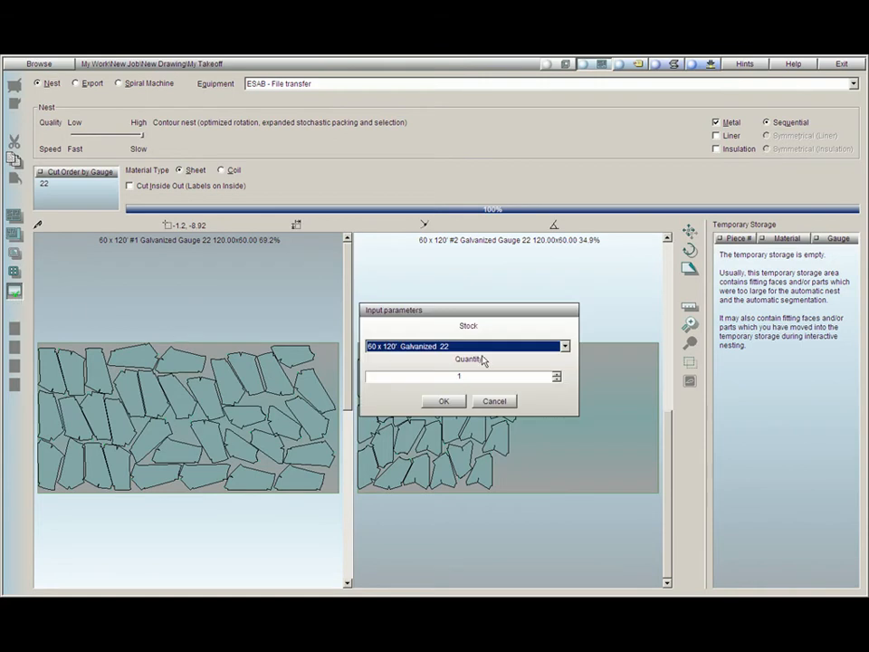
{"action": "left_click", "coordinate": [447, 403]}
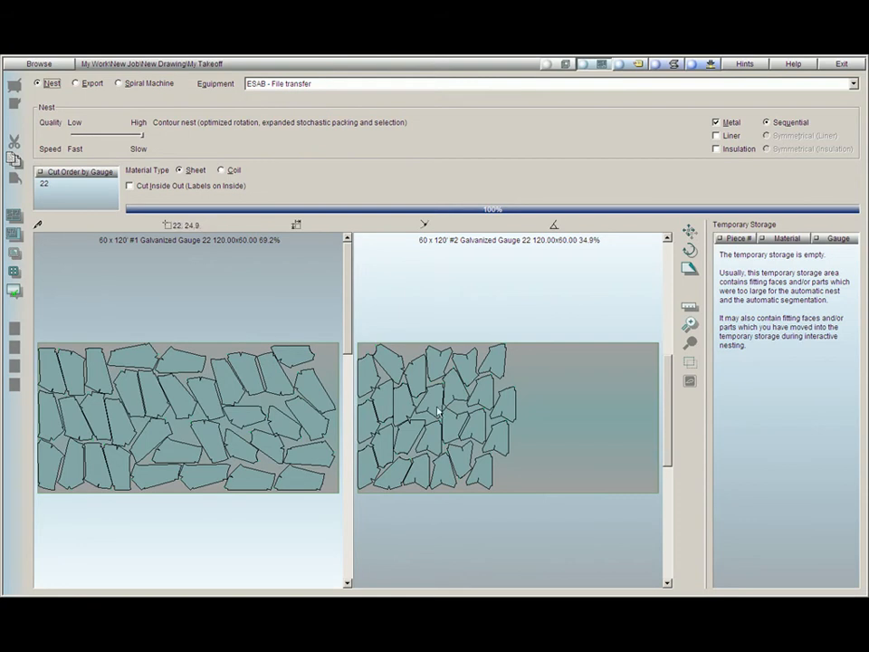
- Display three sheets side by side and return to viewing a single sheet
{"action": "left_click", "coordinate": [13, 274]}
{"action": "left_click", "coordinate": [54, 275]}
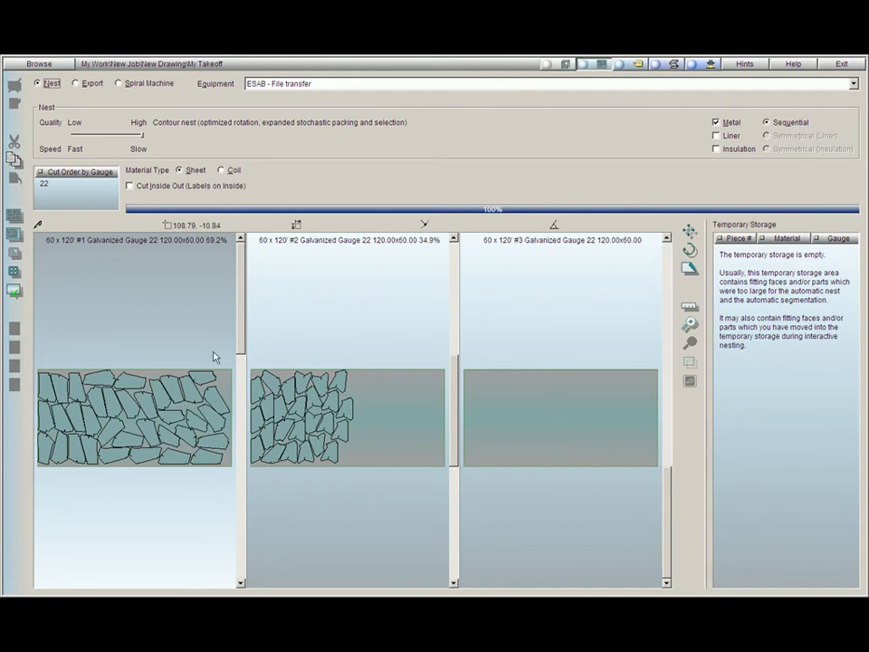
{"action": "left_click", "coordinate": [15, 274]}
{"action": "left_click", "coordinate": [19, 275]}
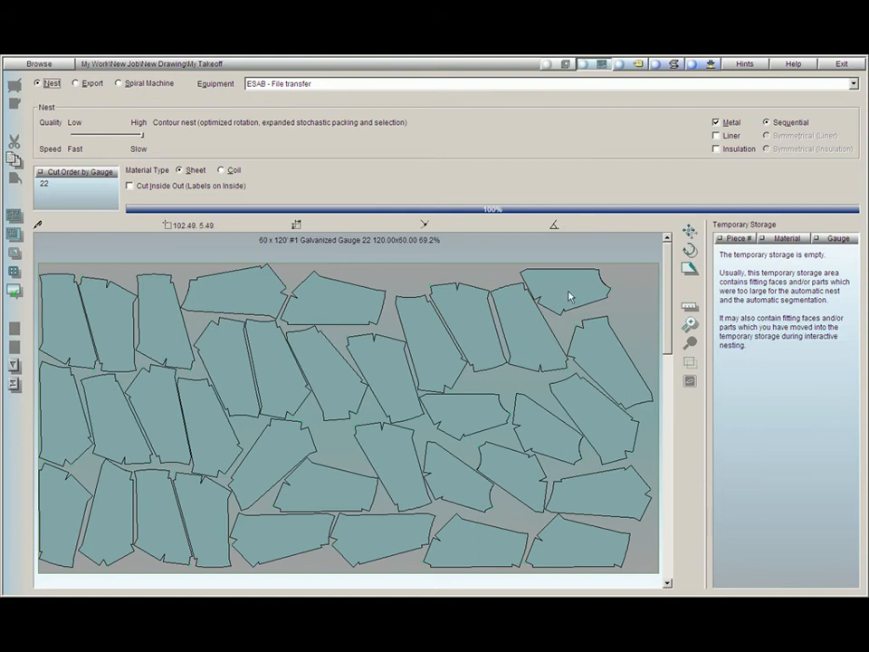
- Shift the piece near the upper-right corner of sheet #1 slightly to the right
{"action": "mouse_move", "coordinate": [570, 296]}
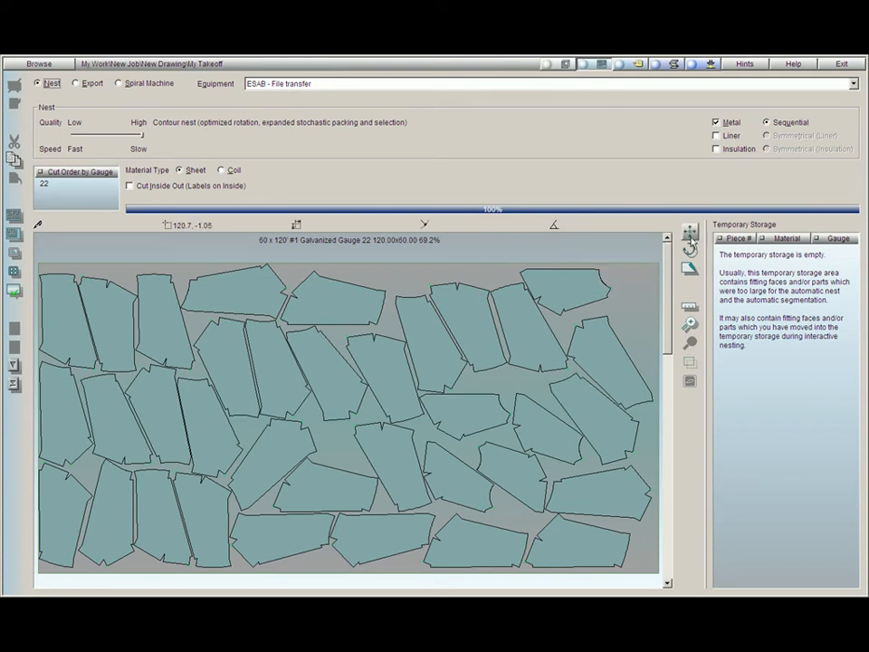
{"action": "left_click", "coordinate": [690, 233]}
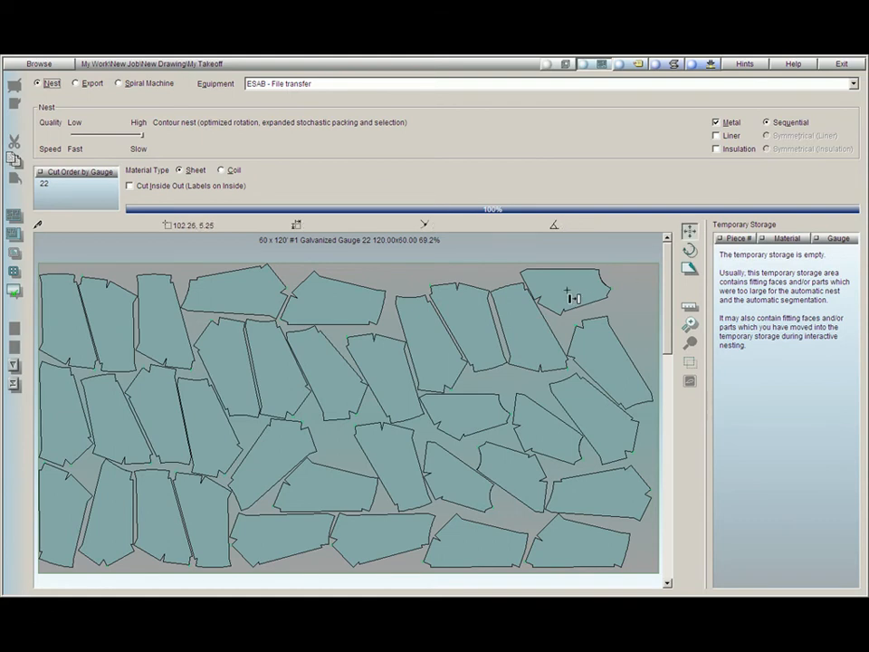
{"action": "mouse_move", "coordinate": [571, 297]}
{"action": "left_mouse_down"}
{"action": "mouse_move", "coordinate": [616, 293]}
{"action": "mouse_move", "coordinate": [586, 299]}
{"action": "mouse_move", "coordinate": [579, 293]}
{"action": "left_mouse_up"}
{"action": "mouse_move", "coordinate": [579, 292]}
{"action": "right_mouse_down"}
{"action": "mouse_move", "coordinate": [592, 286]}
{"action": "mouse_move", "coordinate": [577, 279]}
{"action": "mouse_move", "coordinate": [579, 290]}
{"action": "mouse_move", "coordinate": [592, 287]}
{"action": "mouse_move", "coordinate": [583, 287]}
{"action": "right_mouse_up"}
- Take the shifted upper-right piece and the tall piece beside it off sheet #1 into temporary storage
{"action": "left_click", "coordinate": [690, 252]}
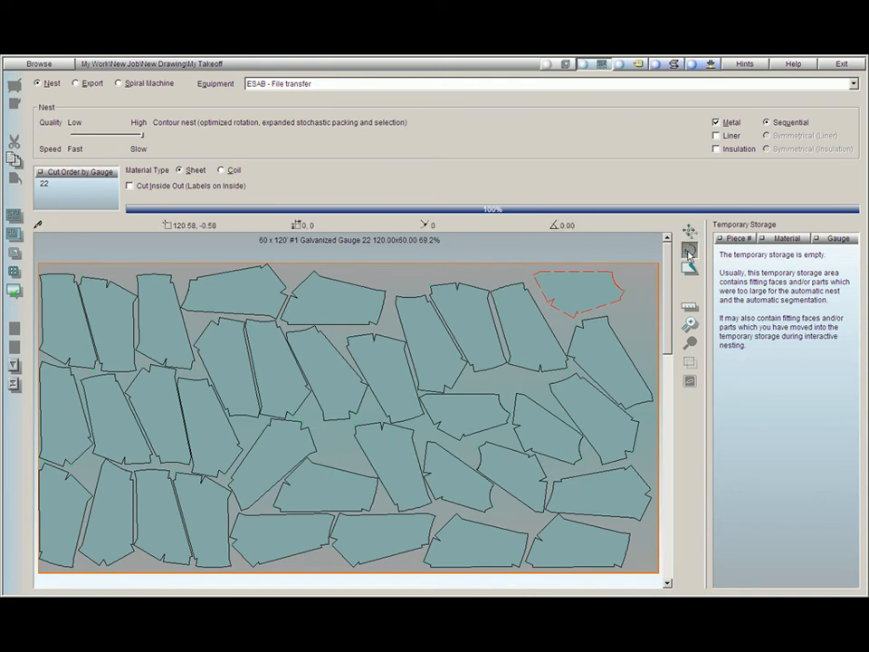
{"action": "left_click", "coordinate": [570, 291]}
{"action": "left_click_drag", "start_coordinate": [581, 298], "coordinate": [759, 298]}
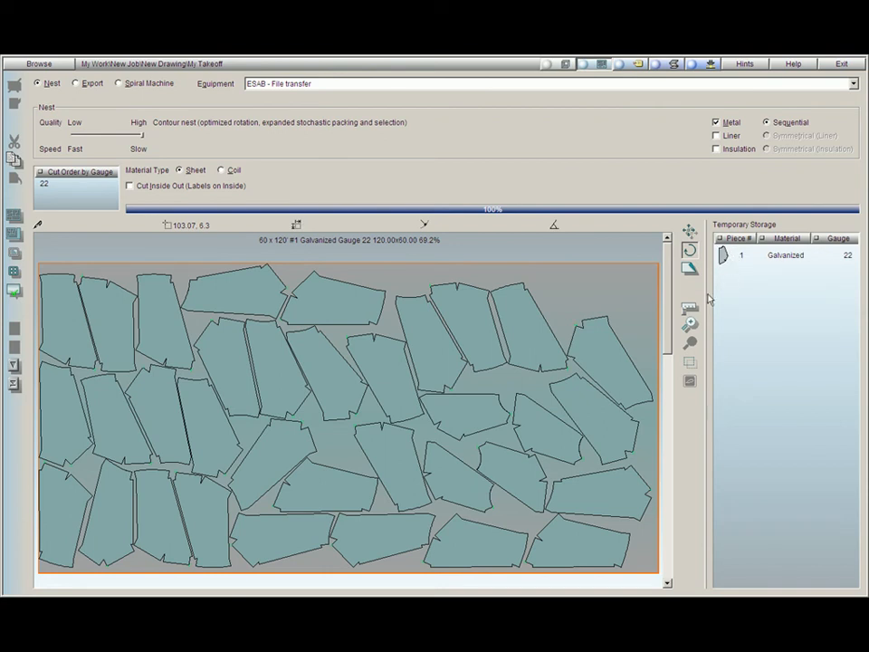
{"action": "left_click", "coordinate": [684, 233]}
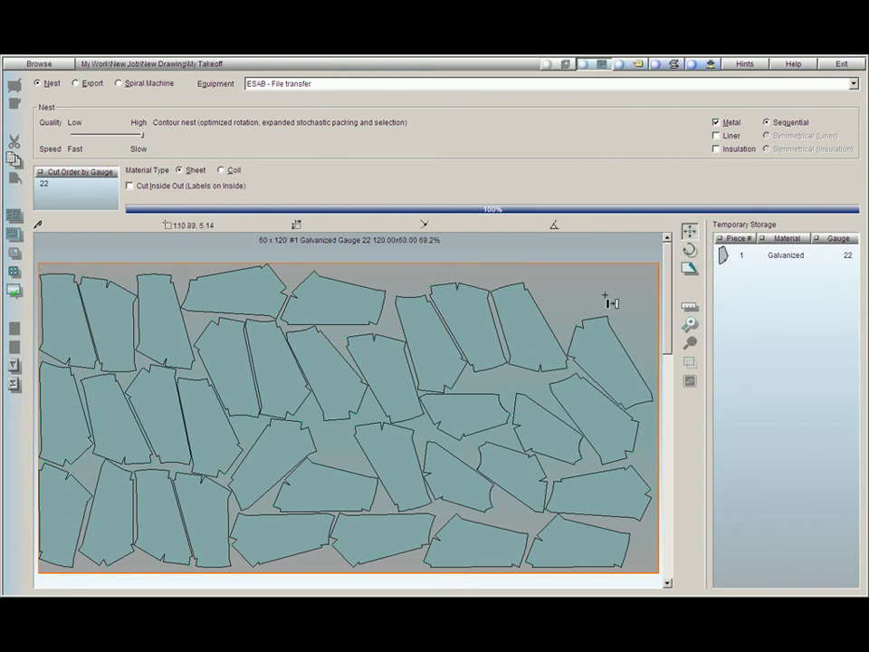
{"action": "left_click_drag", "start_coordinate": [533, 345], "coordinate": [742, 337]}
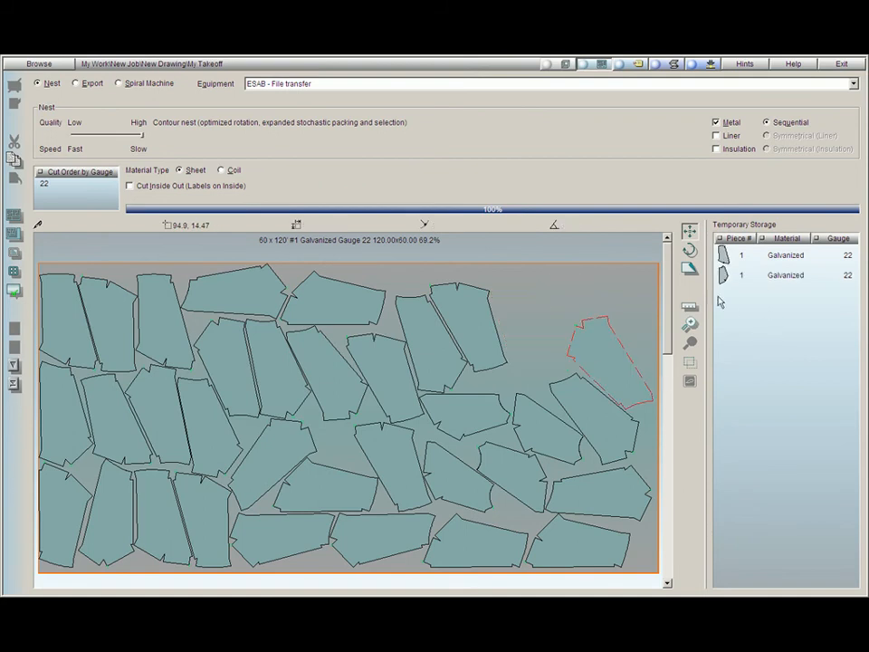
- Place the smaller stored piece in the upper-right gap of sheet #1 and rotate it to 135° in 45° increments
{"action": "left_click_drag", "start_coordinate": [723, 276], "coordinate": [536, 327]}
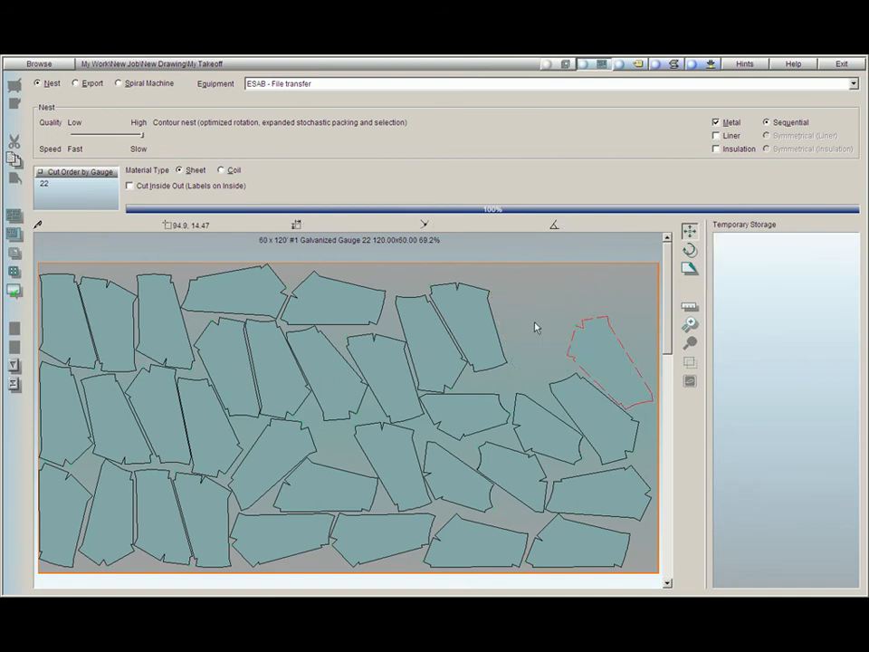
{"action": "left_click", "coordinate": [690, 253]}
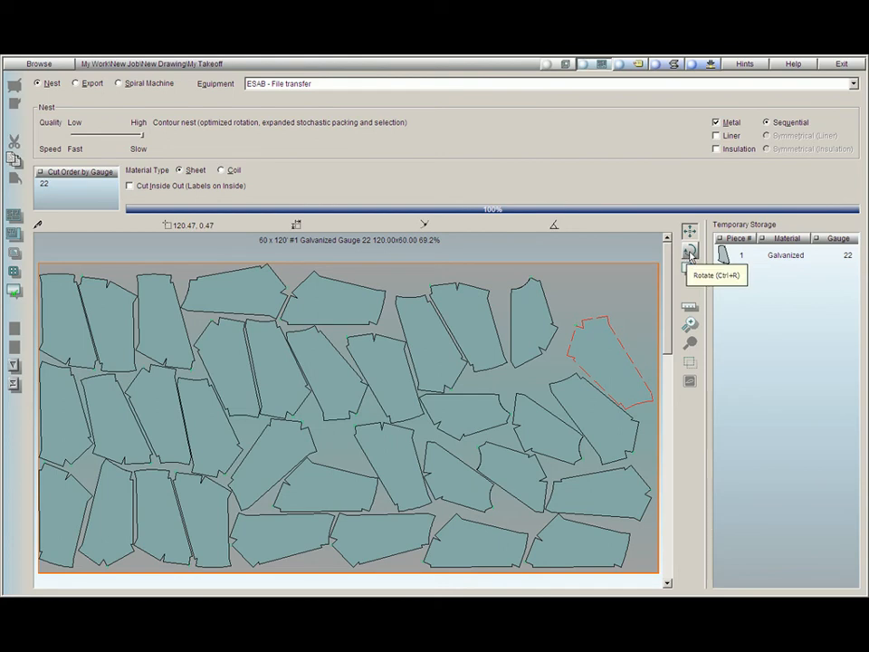
{"action": "left_click", "coordinate": [690, 255]}
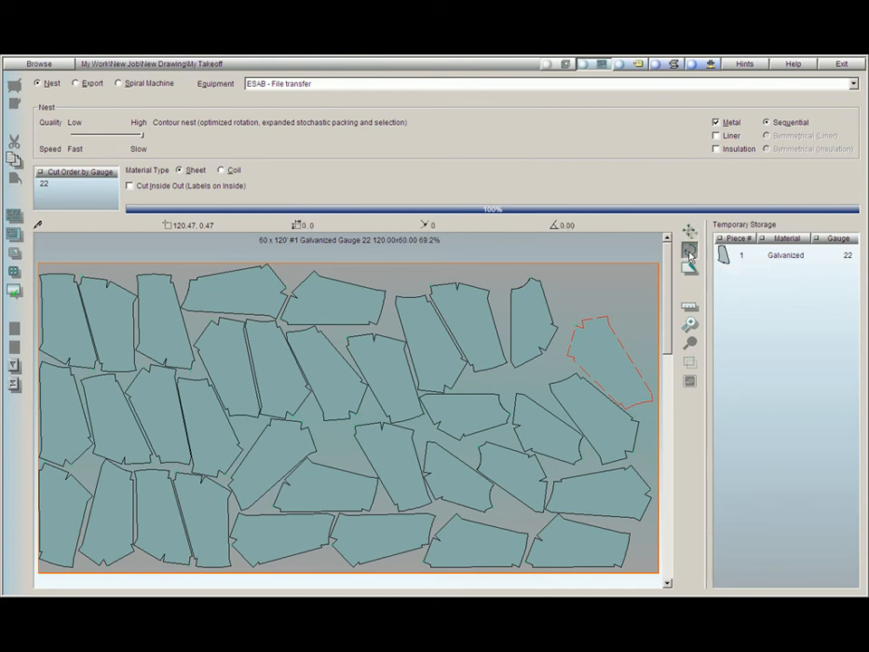
{"action": "left_click", "coordinate": [537, 317]}
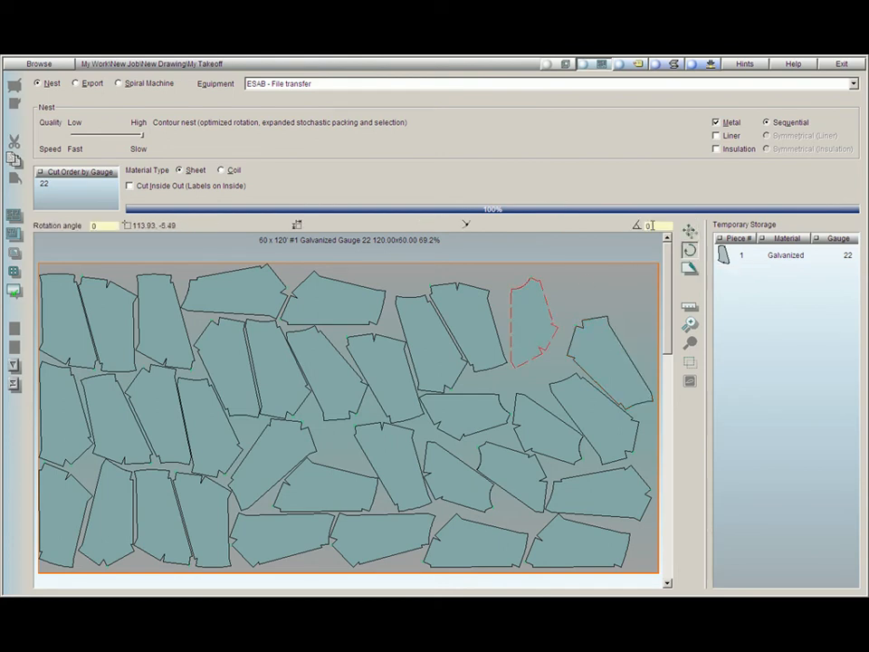
{"action": "double_click", "coordinate": [658, 225]}
{"action": "key", "text": "Return"}
{"action": "key", "text": "Return"}
{"action": "key", "text": "Return"}
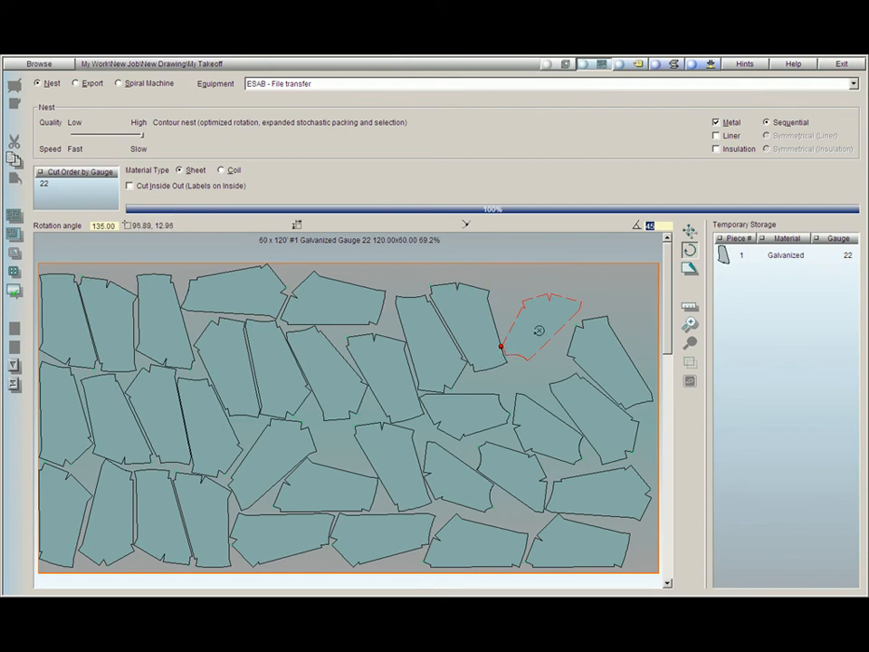
{"action": "left_click_drag", "start_coordinate": [535, 327], "coordinate": [543, 321]}
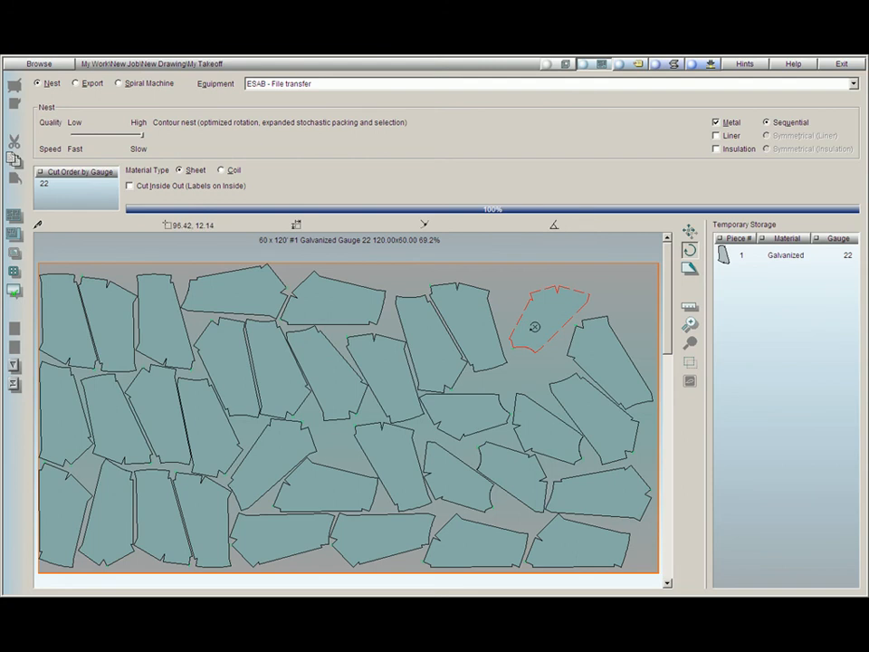
- Flip the rotated piece and move it slightly up and left within the gap on sheet #1
{"action": "left_click", "coordinate": [689, 269]}
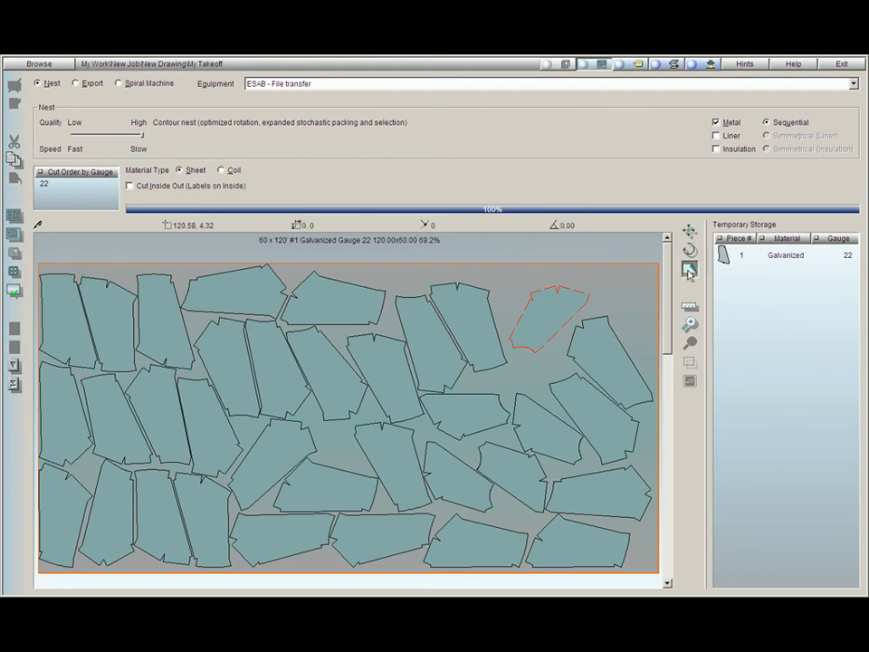
{"action": "left_click", "coordinate": [553, 316]}
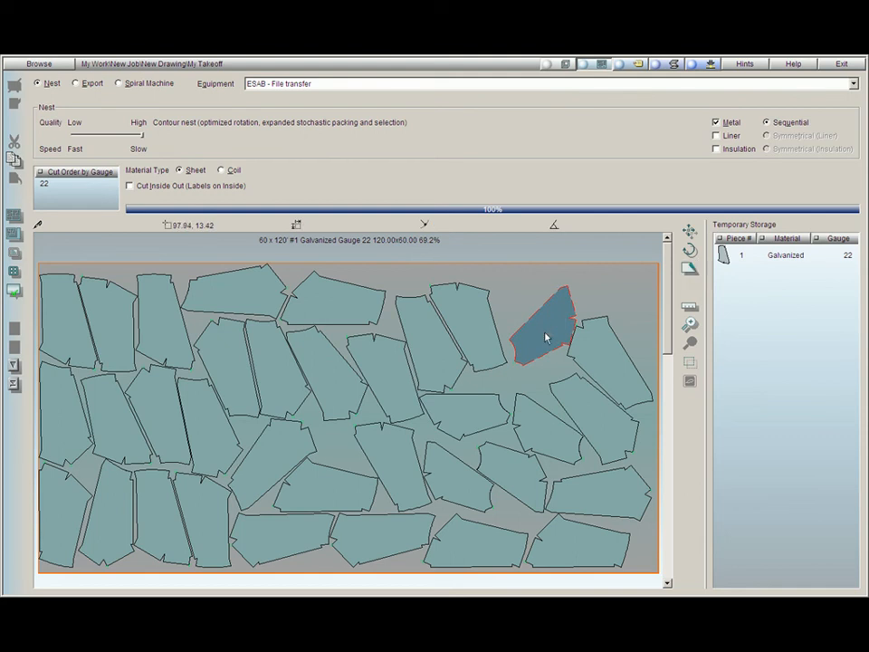
{"action": "left_click_drag", "start_coordinate": [553, 337], "coordinate": [547, 320]}
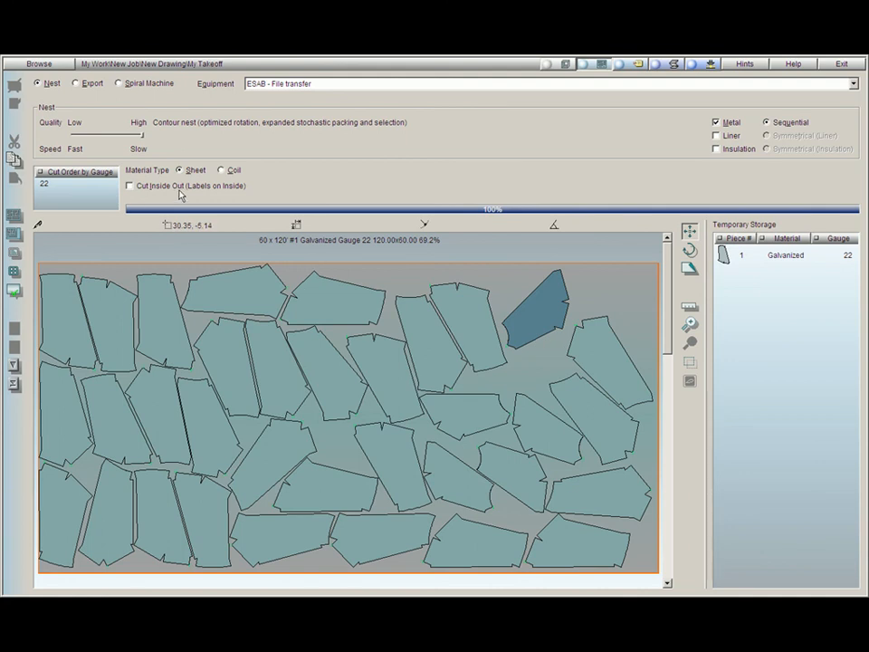
- Examine the flipped piece and its neighbour up close, and restore the view of the whole sheet
{"action": "left_click", "coordinate": [690, 324]}
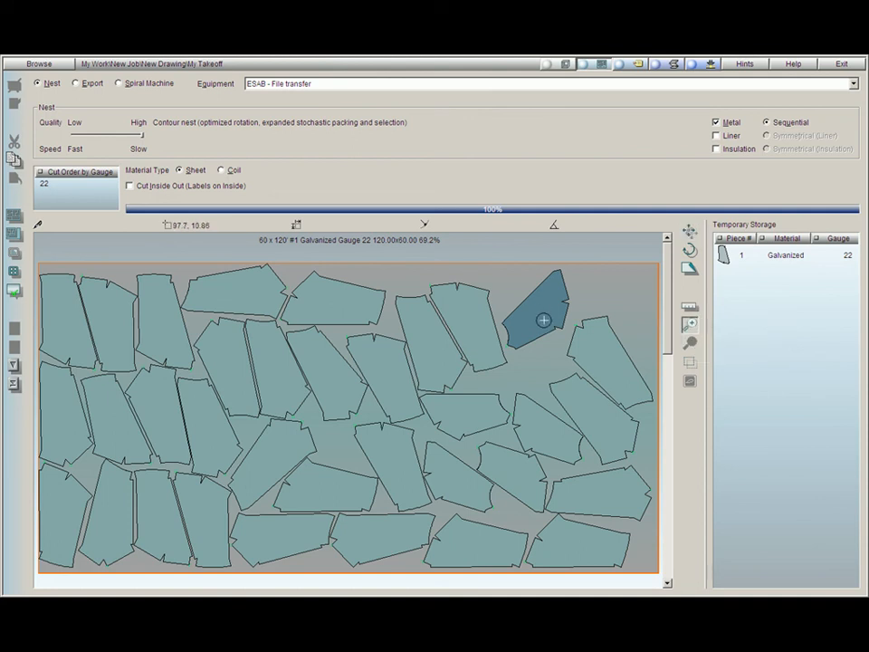
{"action": "left_click", "coordinate": [543, 320]}
{"action": "left_click", "coordinate": [423, 445]}
{"action": "left_click", "coordinate": [383, 440]}
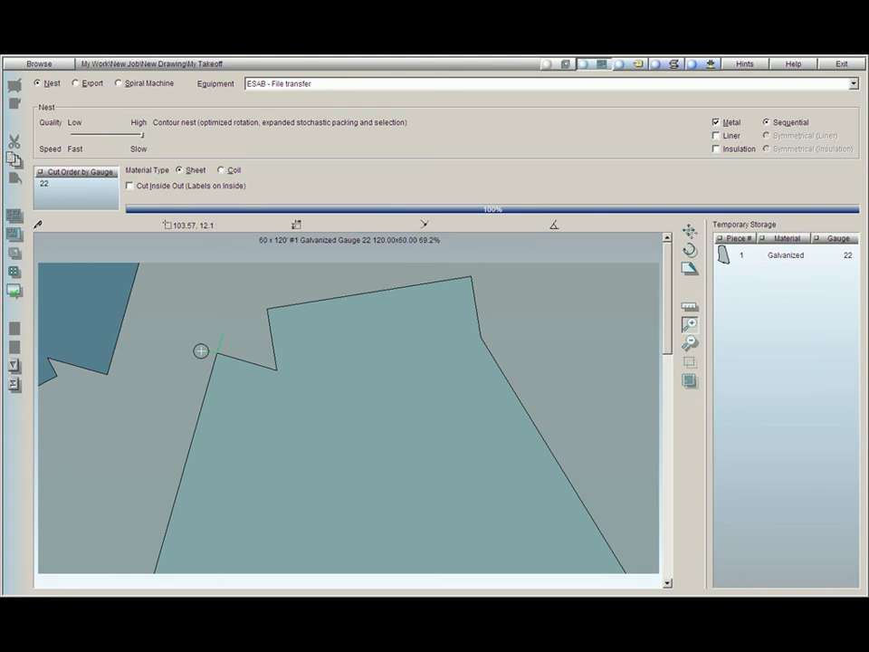
{"action": "left_click", "coordinate": [692, 347]}
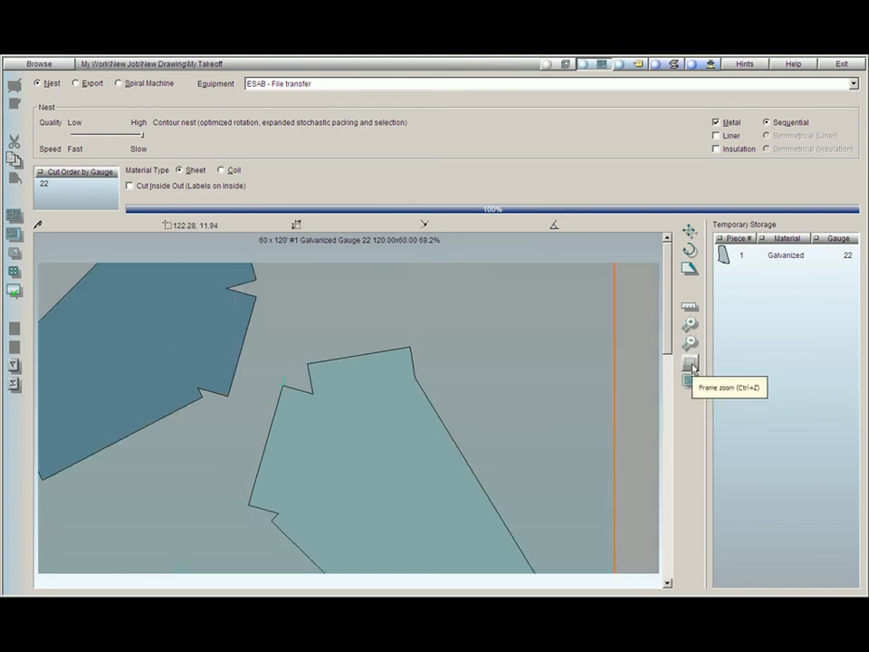
{"action": "left_click", "coordinate": [689, 384]}
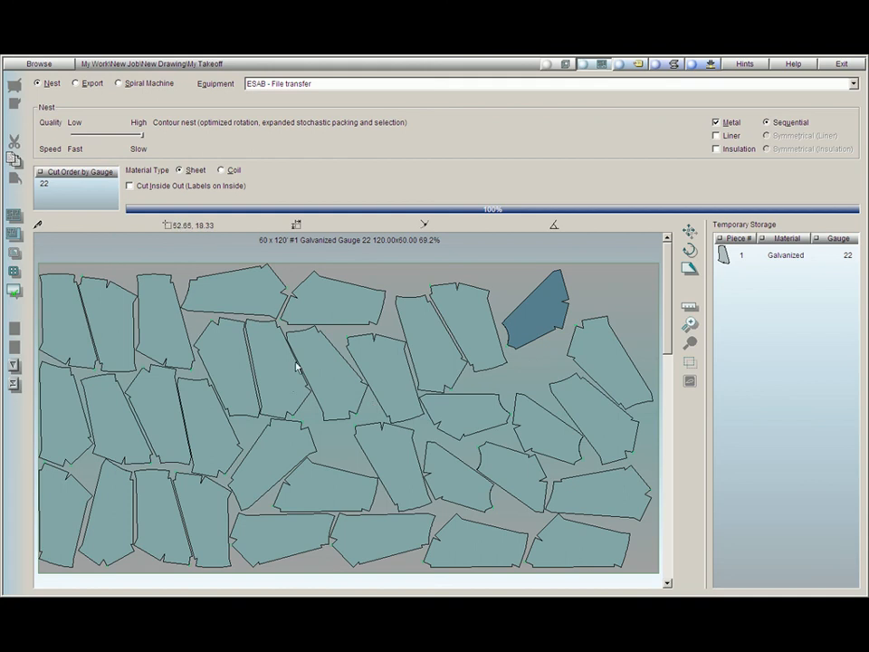
- Page through all three sheets to the last one and back to the first sheet
{"action": "left_click", "coordinate": [668, 583]}
{"action": "left_click", "coordinate": [668, 583]}
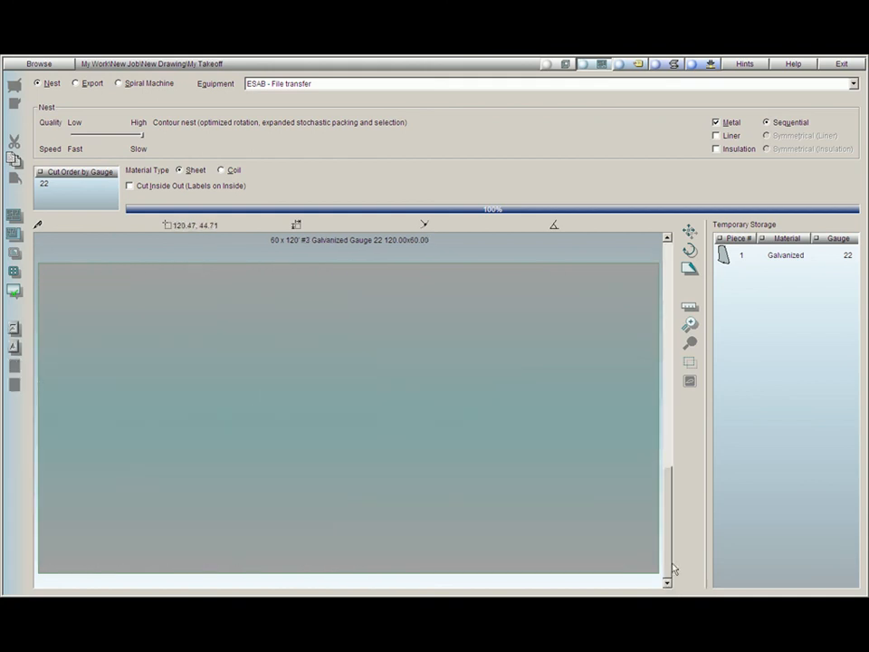
{"action": "left_click", "coordinate": [667, 237]}
{"action": "left_click", "coordinate": [667, 238]}
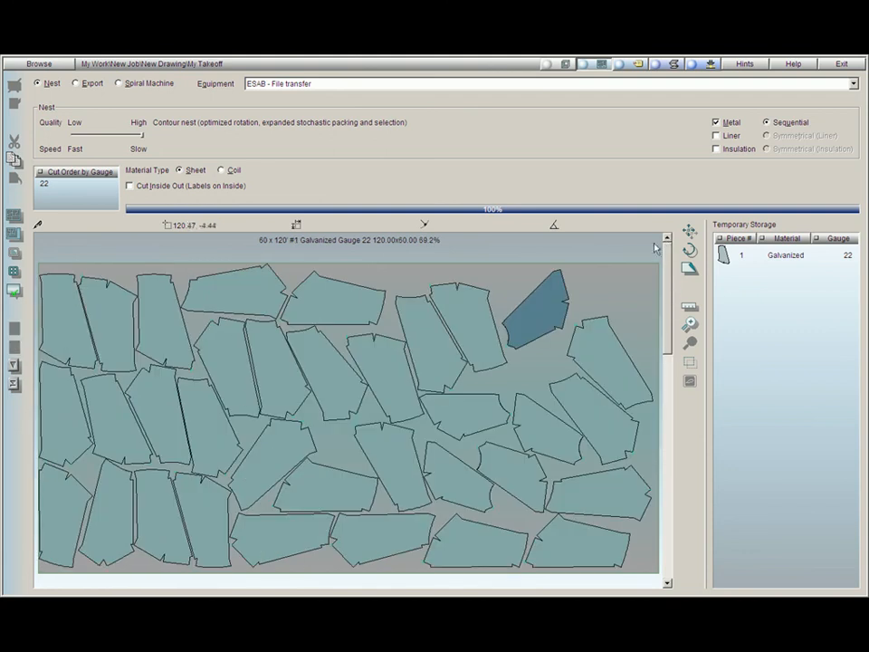
{"action": "left_click", "coordinate": [14, 387]}
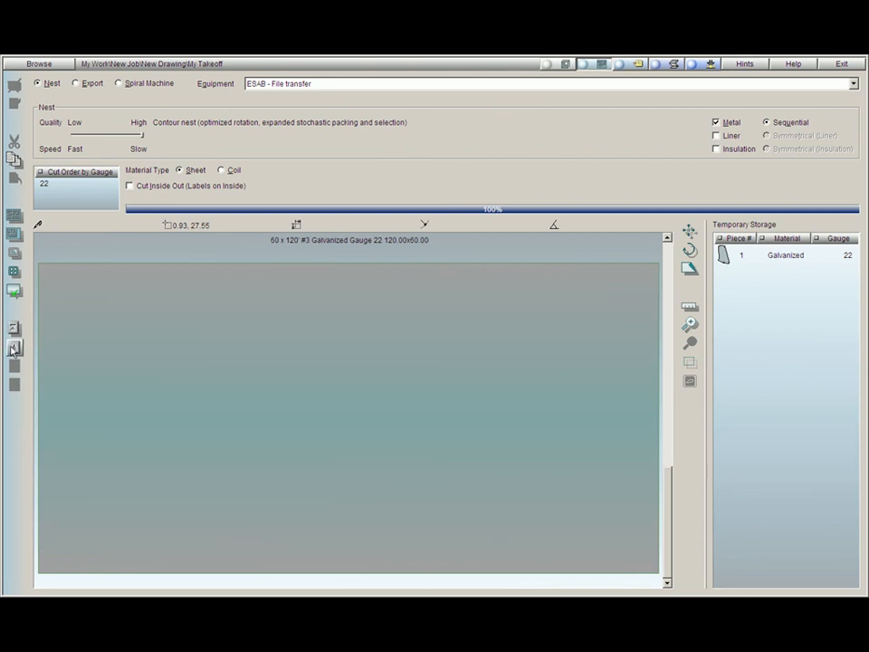
{"action": "left_click", "coordinate": [13, 347]}
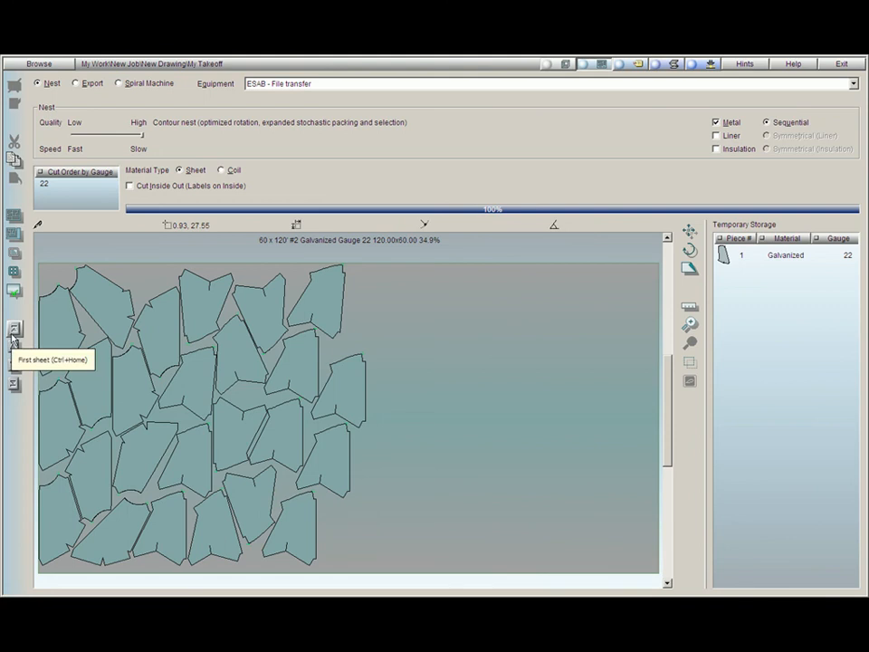
{"action": "left_click", "coordinate": [14, 338]}
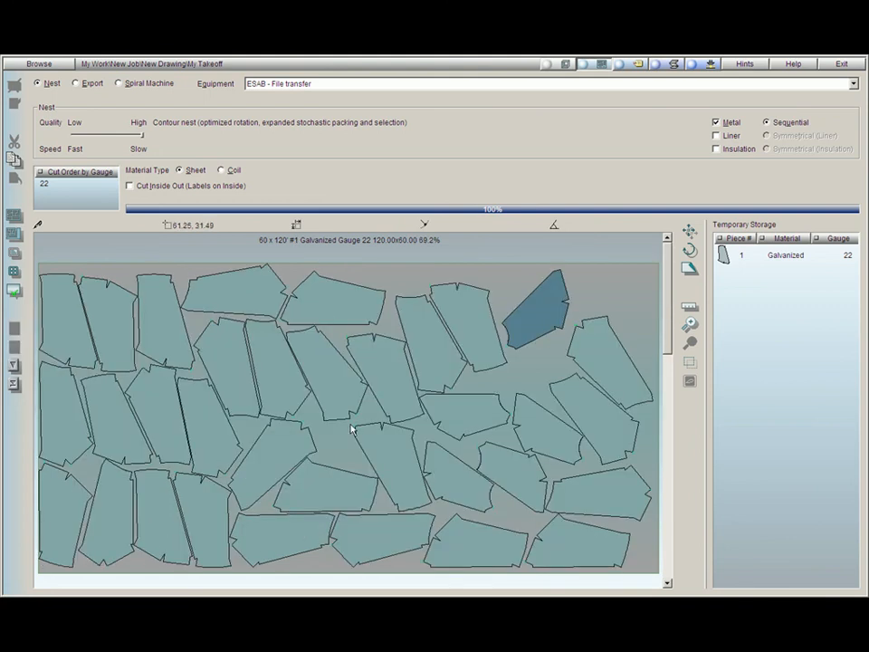